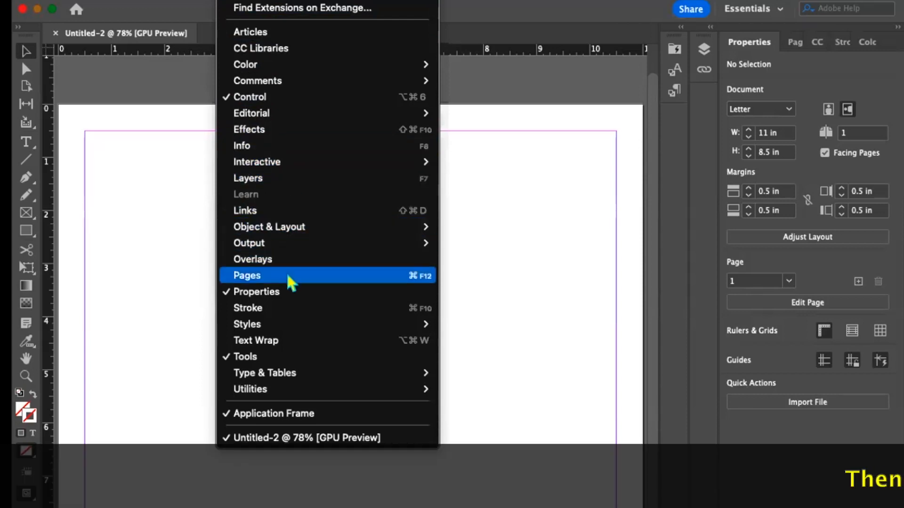
- Show the document's page overview and open the left page of the A-Parent spread for editing
click(289, 276)
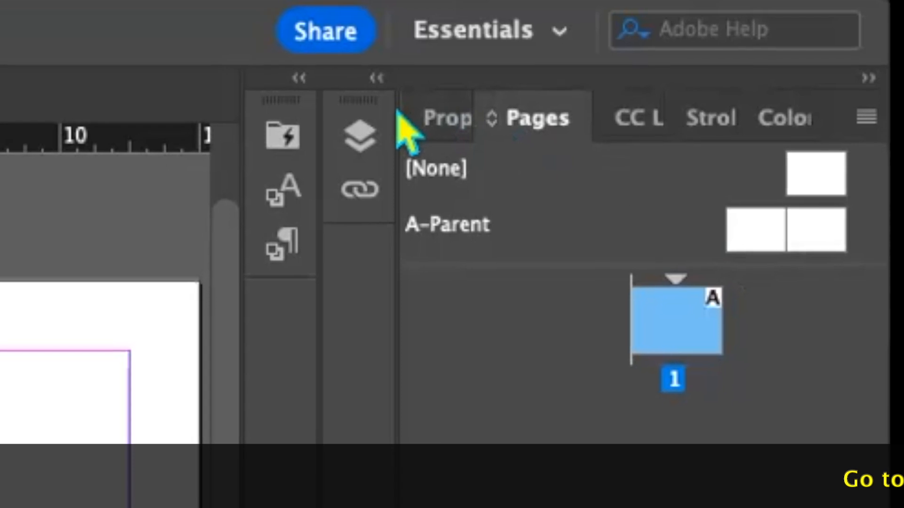
click(398, 130)
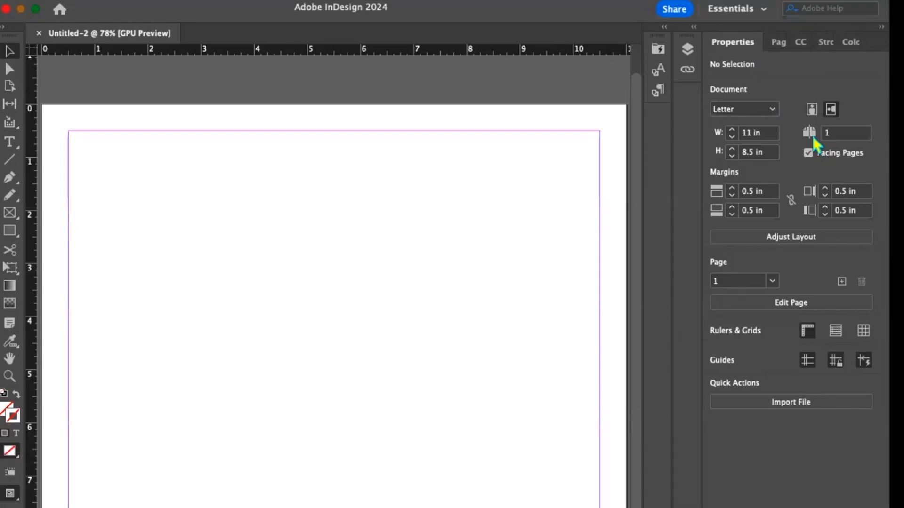
click(779, 42)
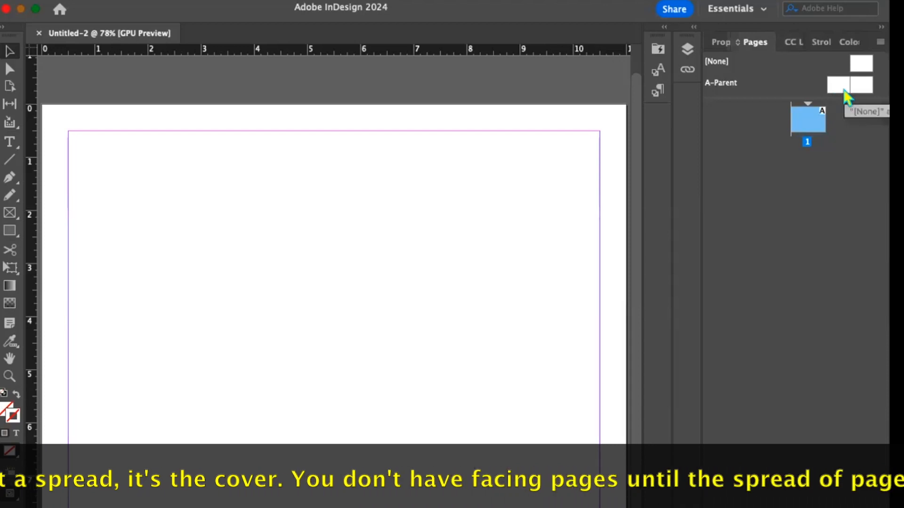
double_click(843, 85)
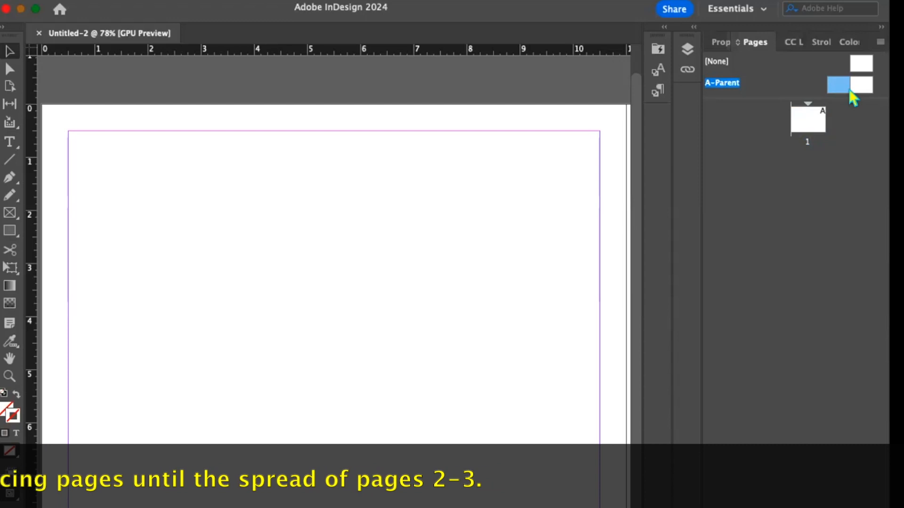
double_click(858, 88)
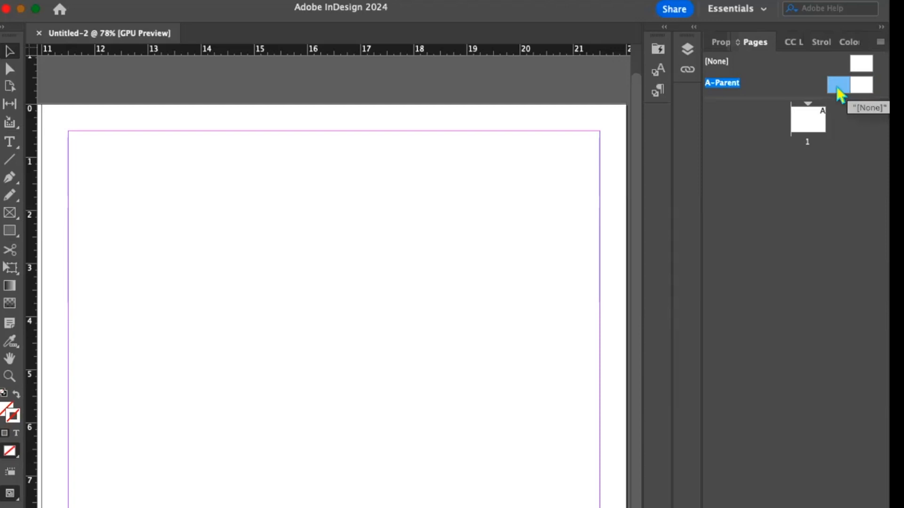
double_click(838, 90)
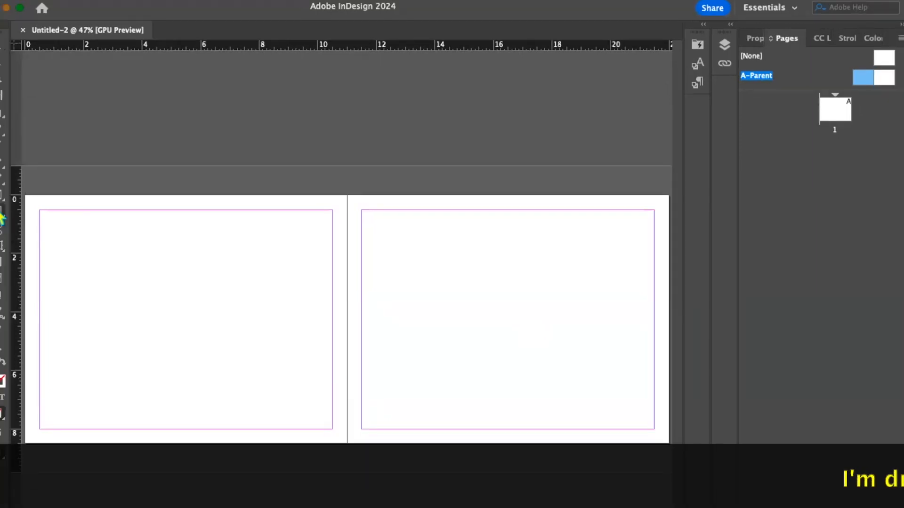
- Draw a rectangle about 1.8 by 1.45 in near the left parent page's upper-left margin corner, with a 1 pt stroke and green fill
drag(50, 222, 91, 259)
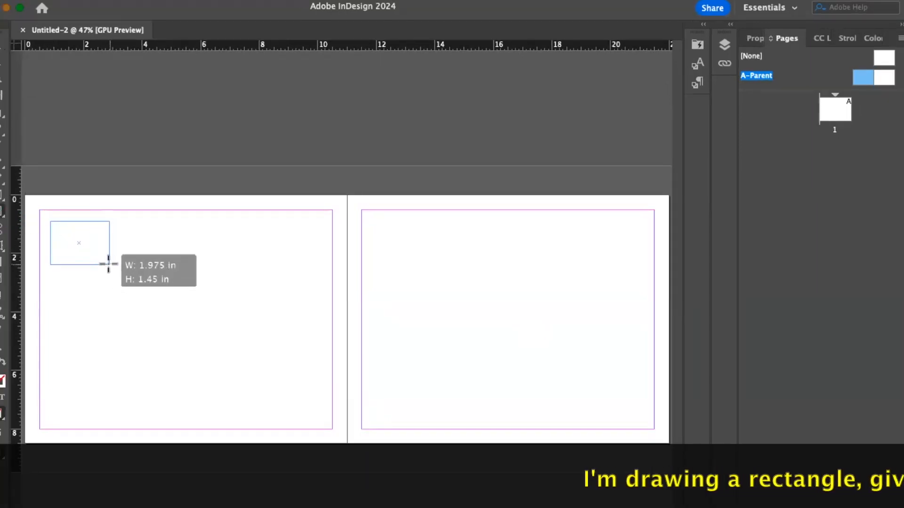
click(755, 39)
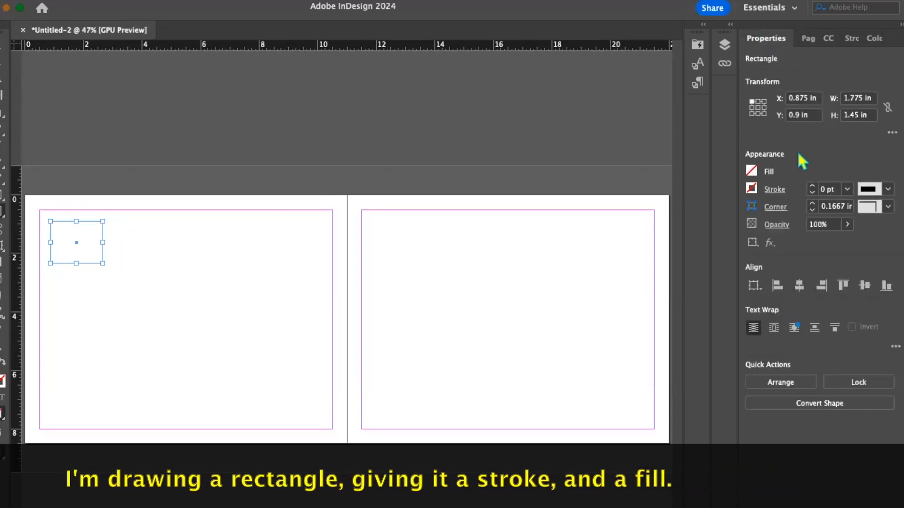
click(812, 187)
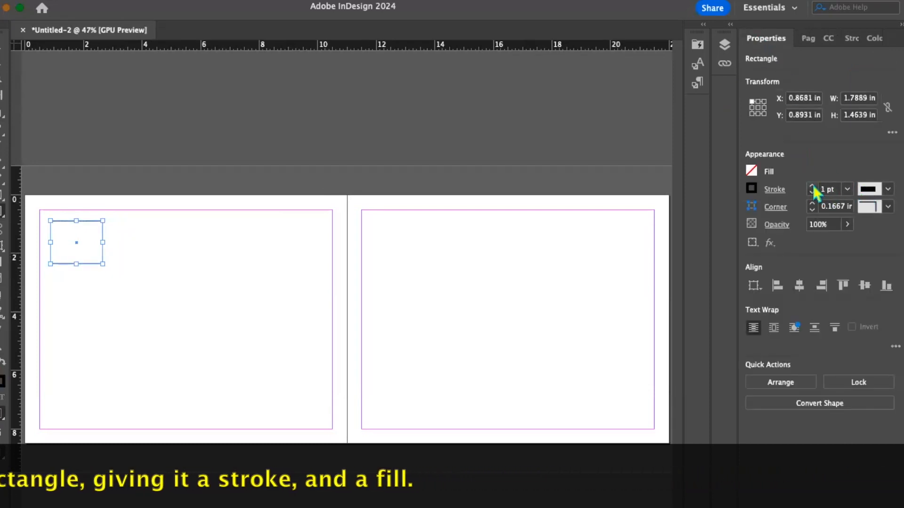
click(751, 171)
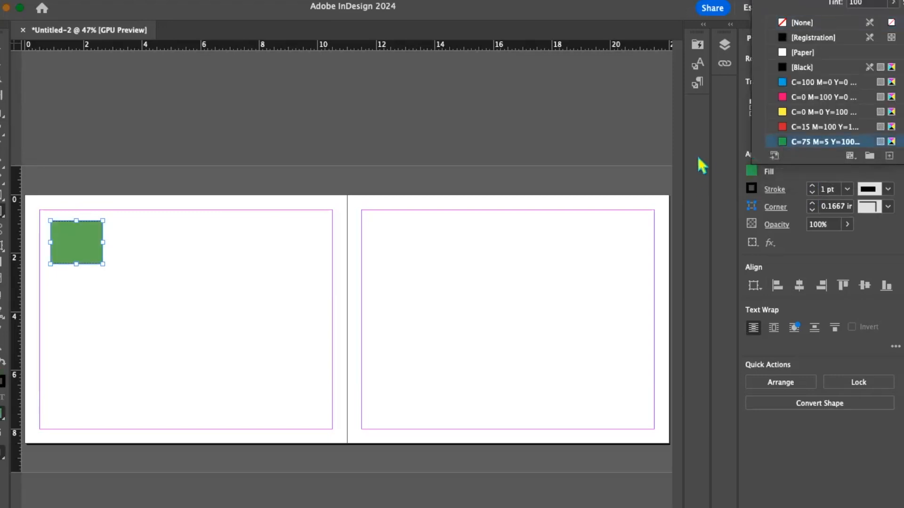
click(698, 159)
- Return from the parent spread to page 1 and check the parent rectangle across the document's spreads
click(808, 39)
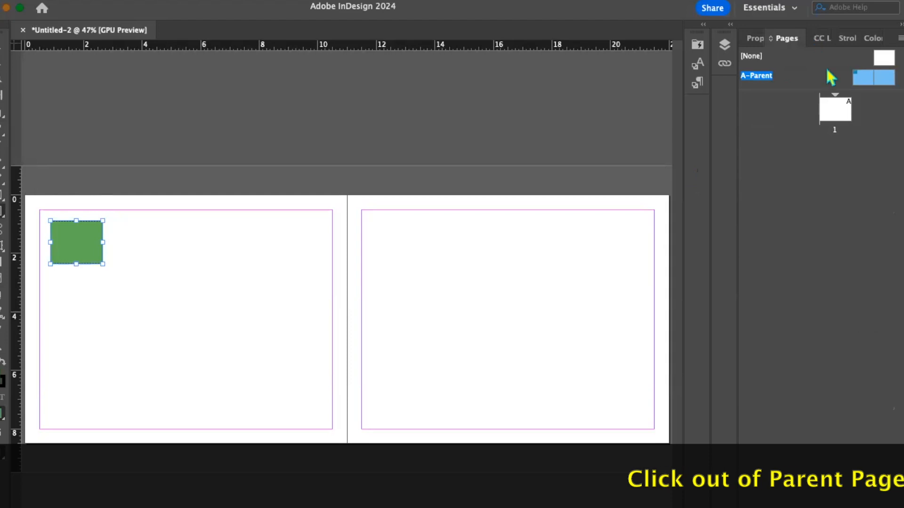
double_click(836, 114)
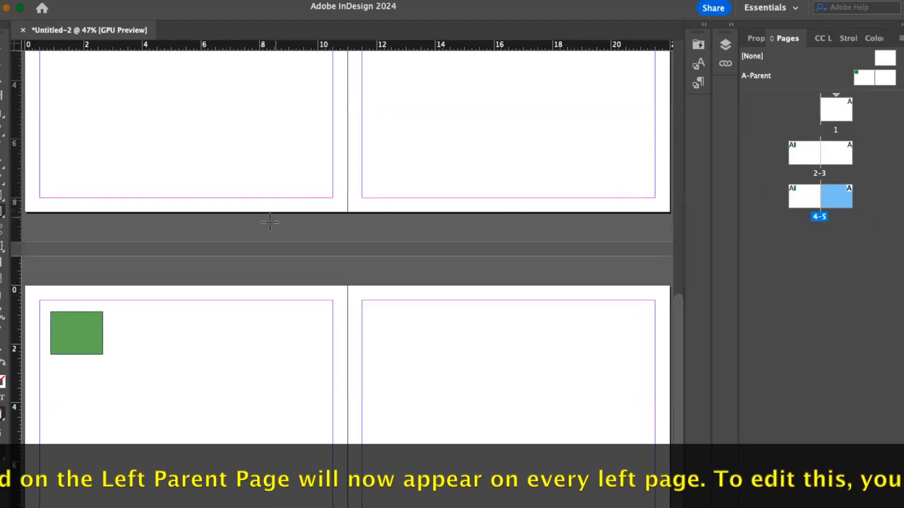
scroll(271, 220, up, 10)
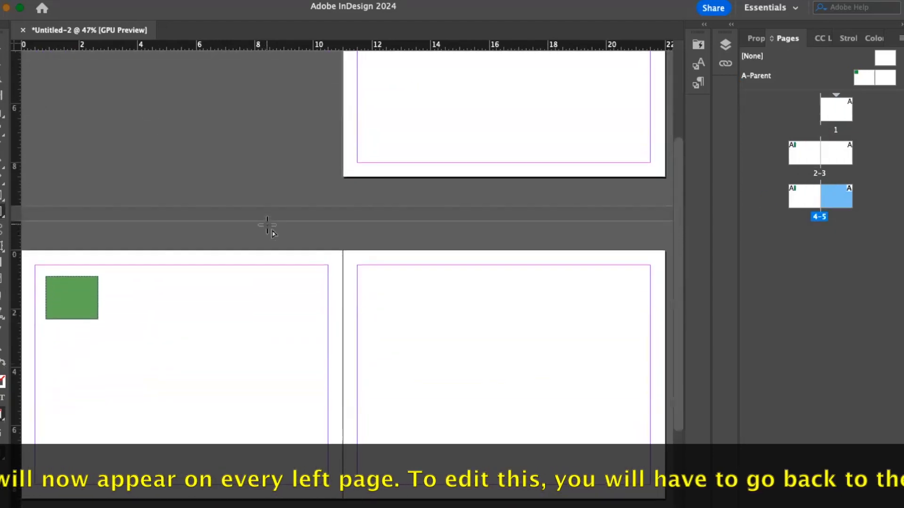
scroll(267, 225, up, 5)
scroll(267, 225, down, 13)
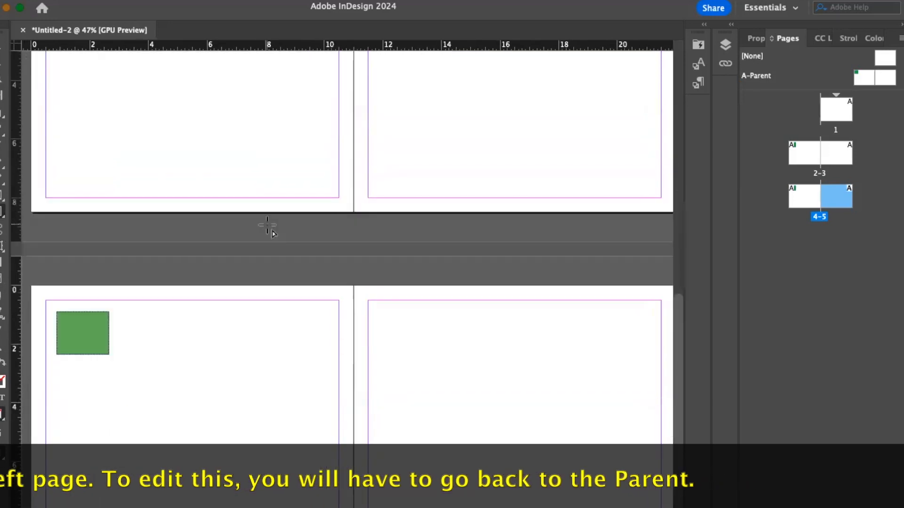
scroll(267, 225, up, 10)
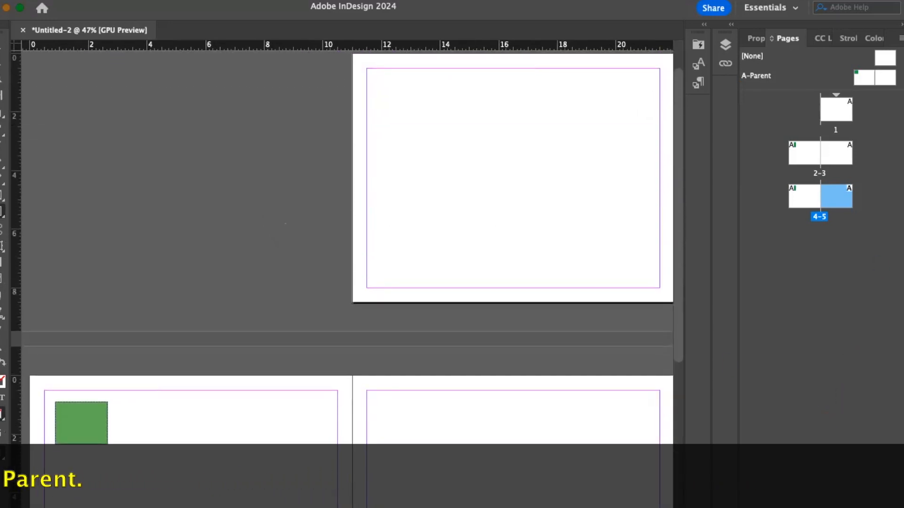
- Open the right A-Parent page and draw an ellipse about 1.6 by 1.4 in near its upper-right margin corner
double_click(886, 80)
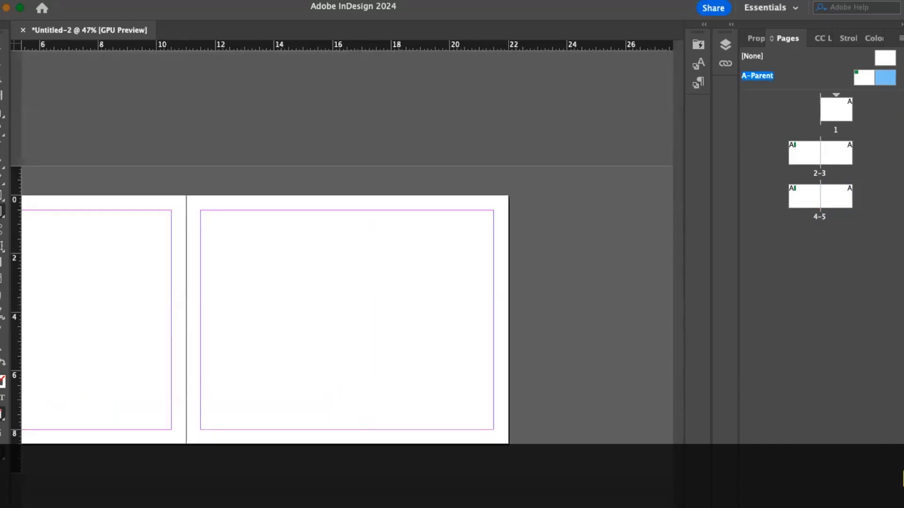
click(2, 220)
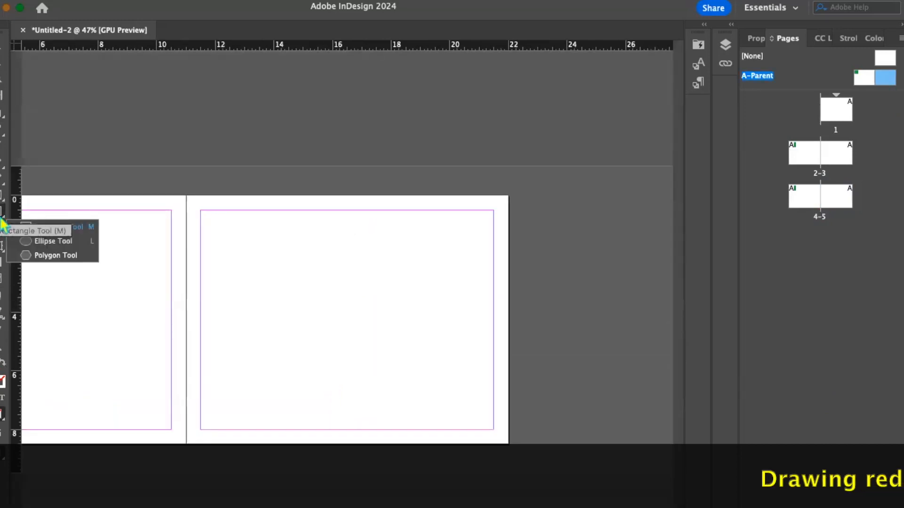
click(36, 241)
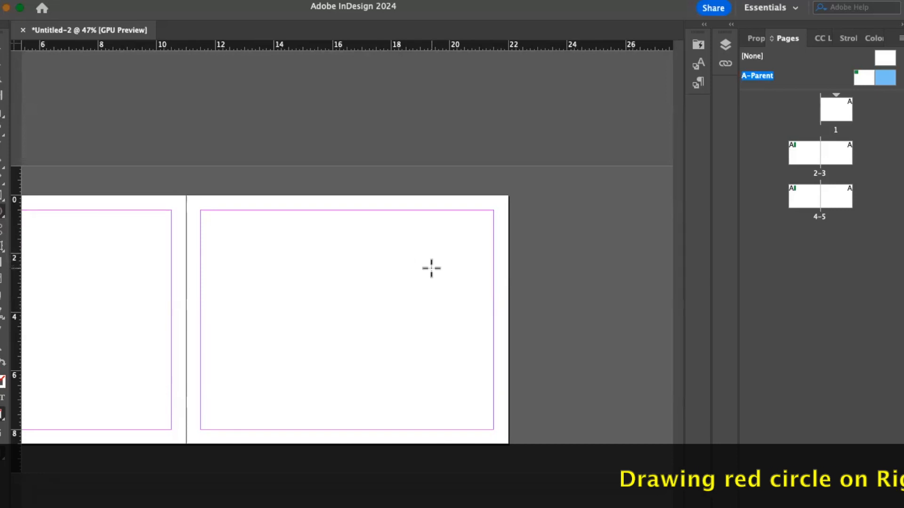
drag(471, 226, 427, 266)
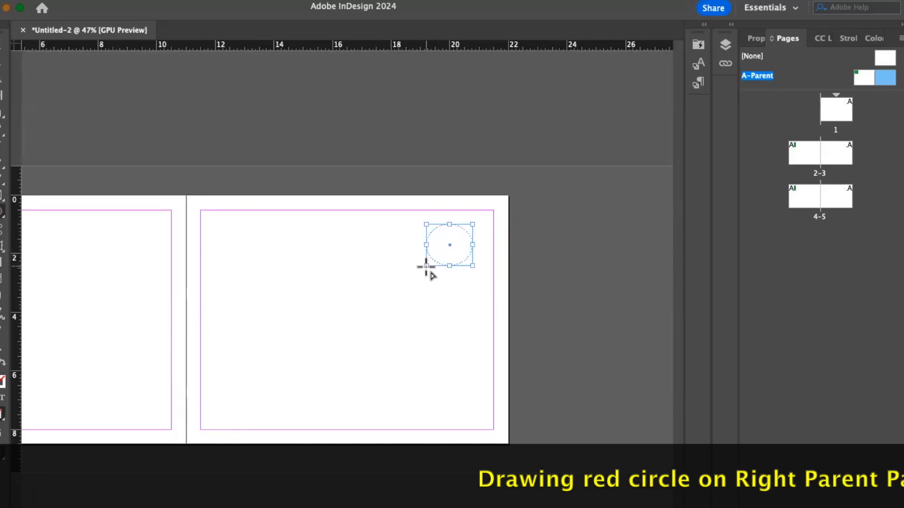
- Give the ellipse on the right parent page a 1 pt stroke and a red fill
click(753, 39)
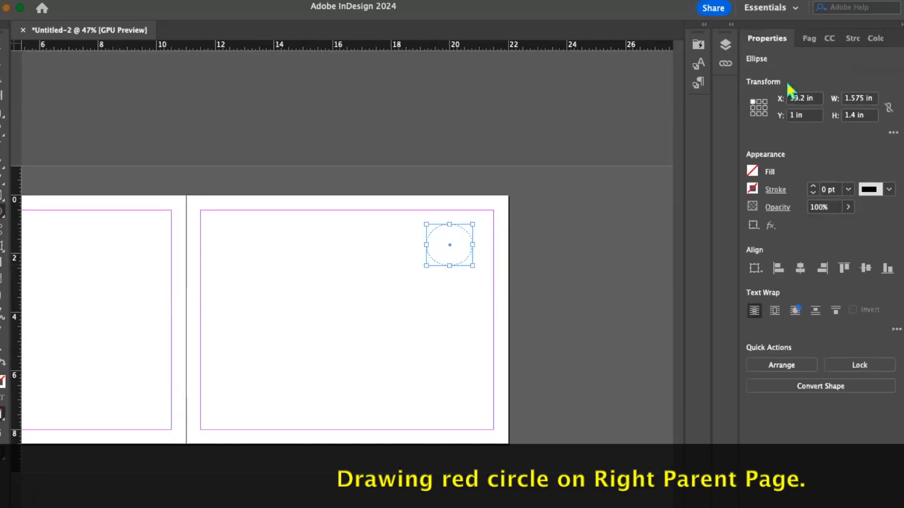
click(752, 189)
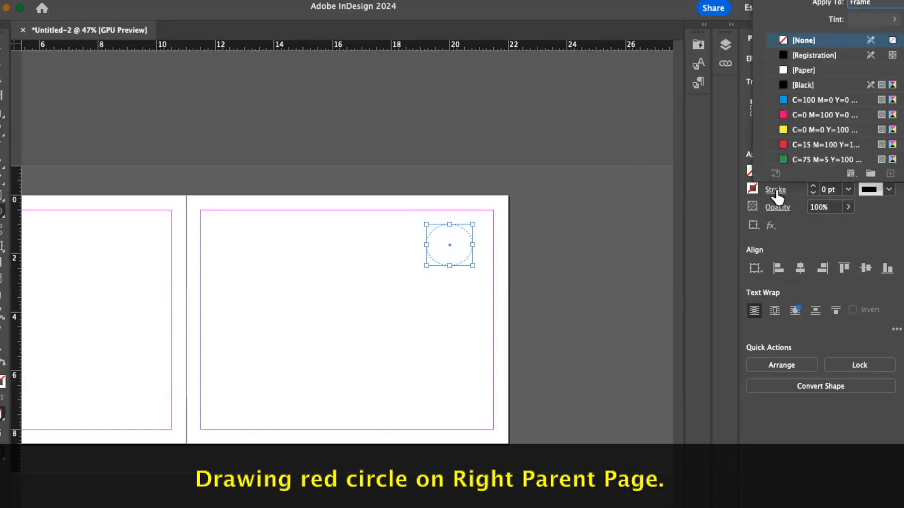
click(812, 187)
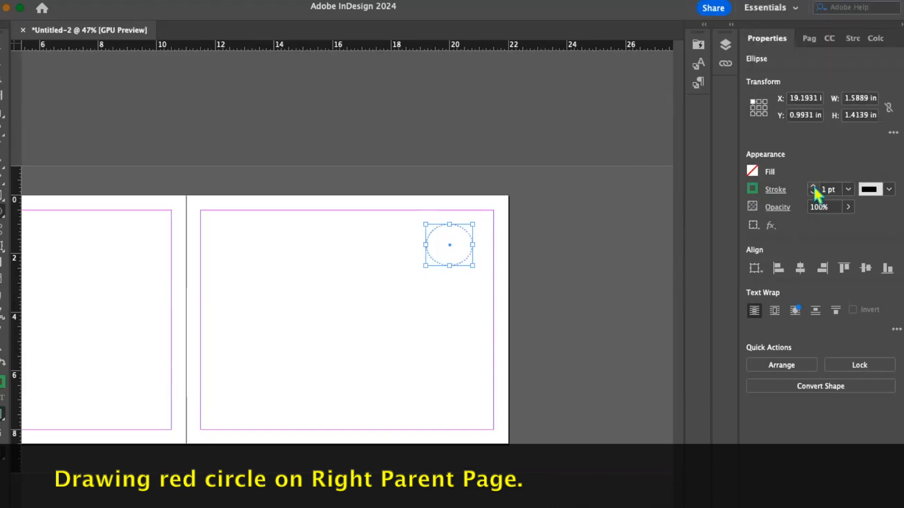
click(753, 172)
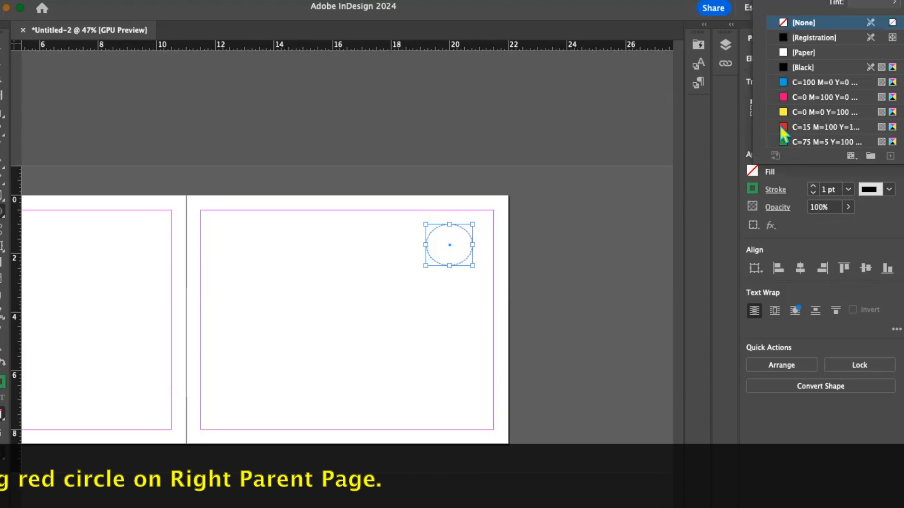
click(783, 128)
click(584, 226)
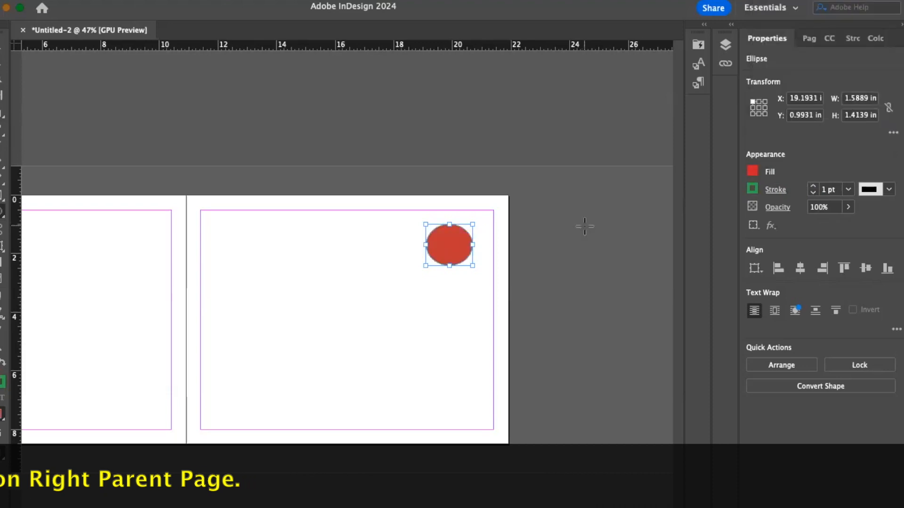
- Review both shapes on the parent spread, then go to page 3 and examine how they repeat on the document pages
scroll(584, 226, left, 3)
click(812, 40)
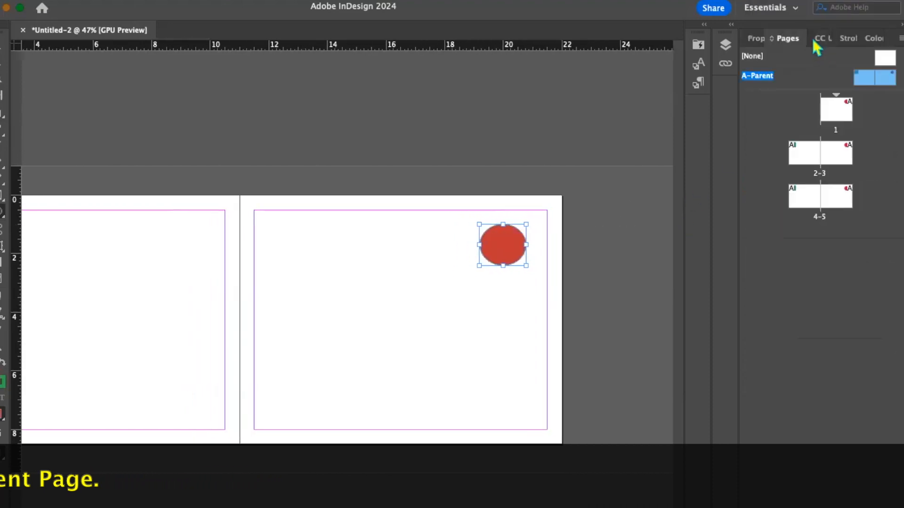
scroll(397, 289, left, 5)
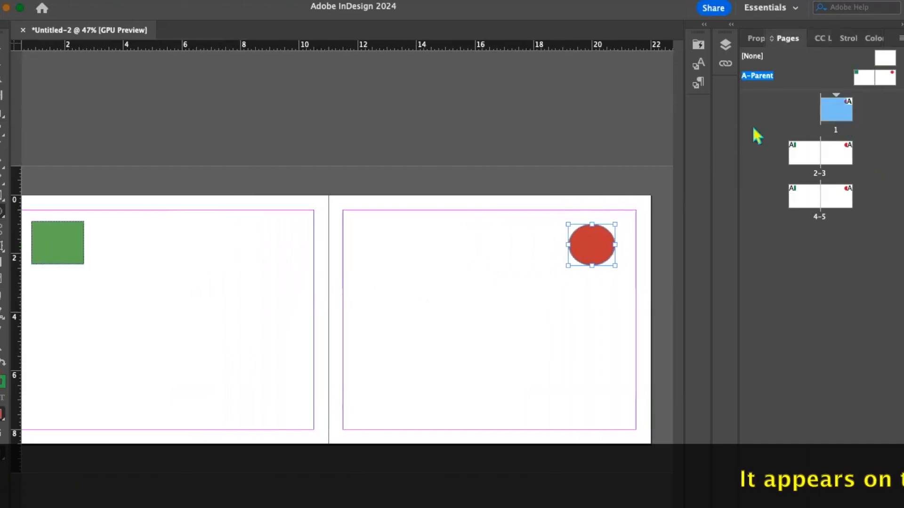
scroll(314, 257, left, 1)
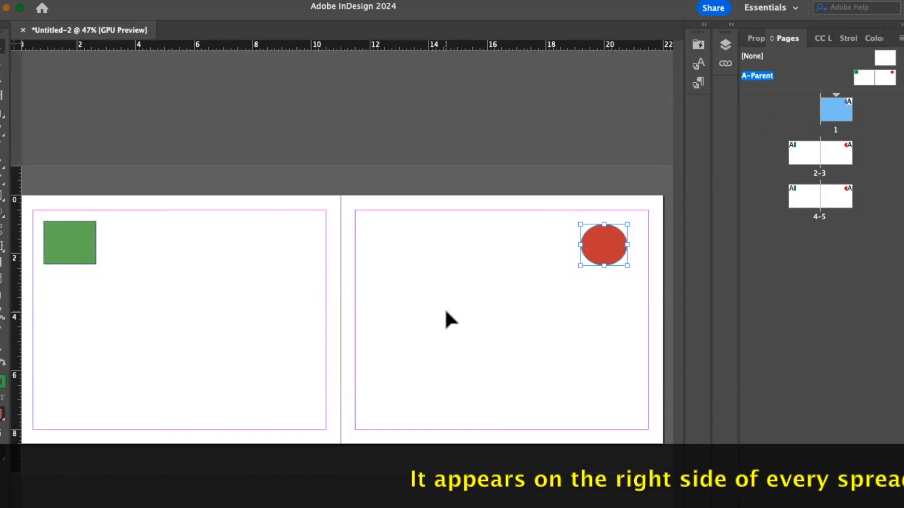
double_click(836, 160)
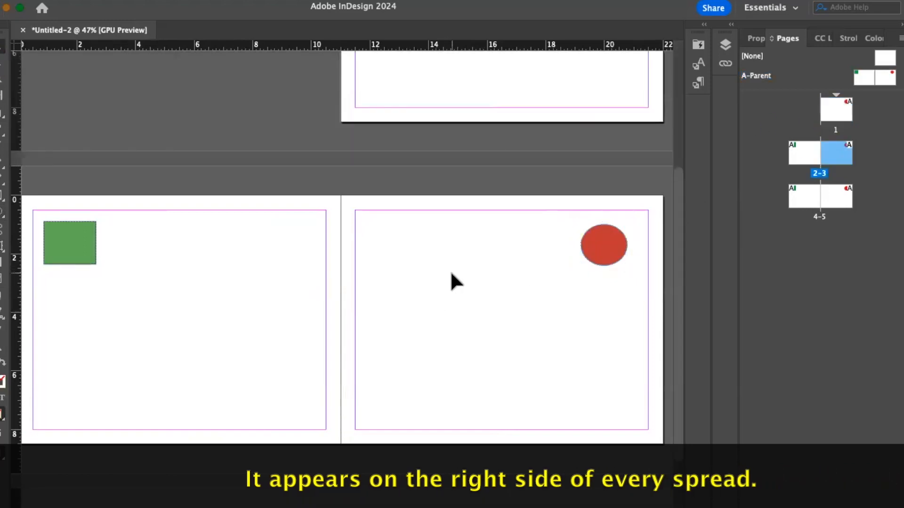
scroll(452, 280, up, 5)
scroll(452, 281, down, 10)
scroll(452, 282, down, 5)
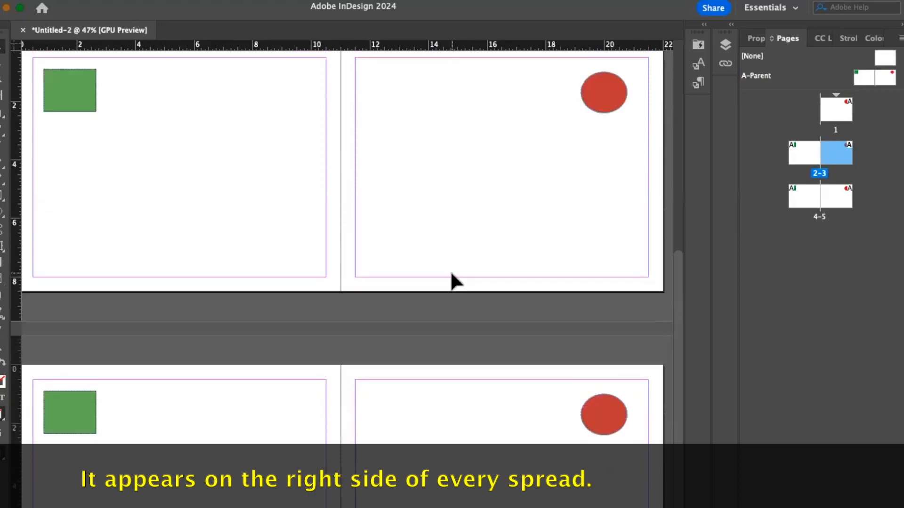
scroll(452, 282, up, 8)
scroll(452, 281, down, 7)
scroll(451, 282, up, 5)
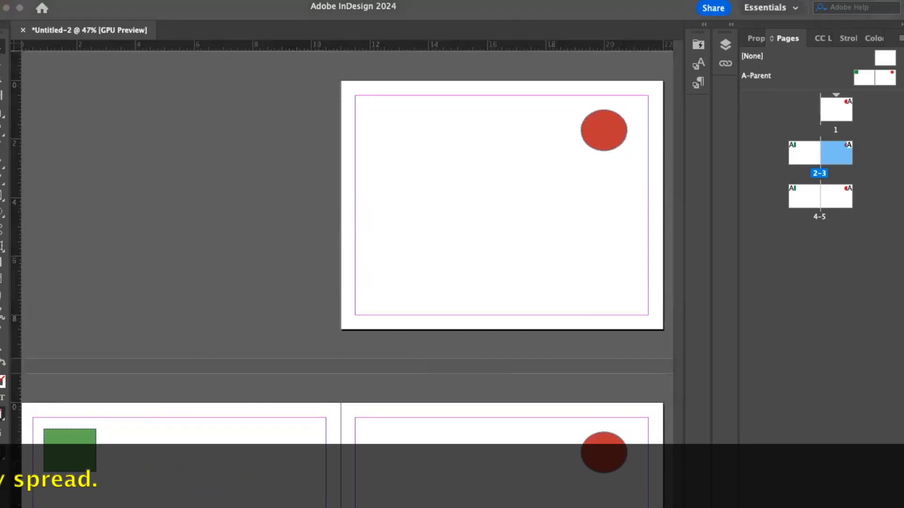
- Draw a tall rectangular frame beside the spine on each page of spreads 2-3 and 4-5
drag(262, 89, 335, 271)
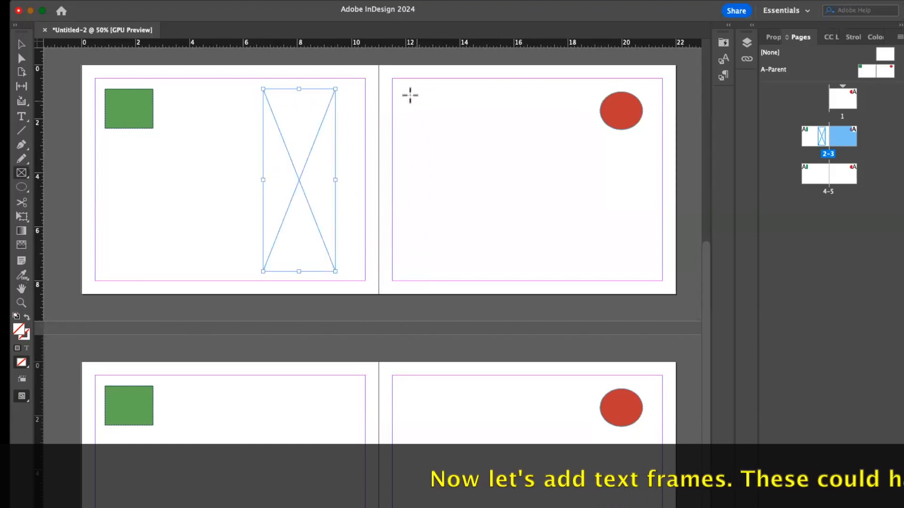
drag(404, 88, 467, 271)
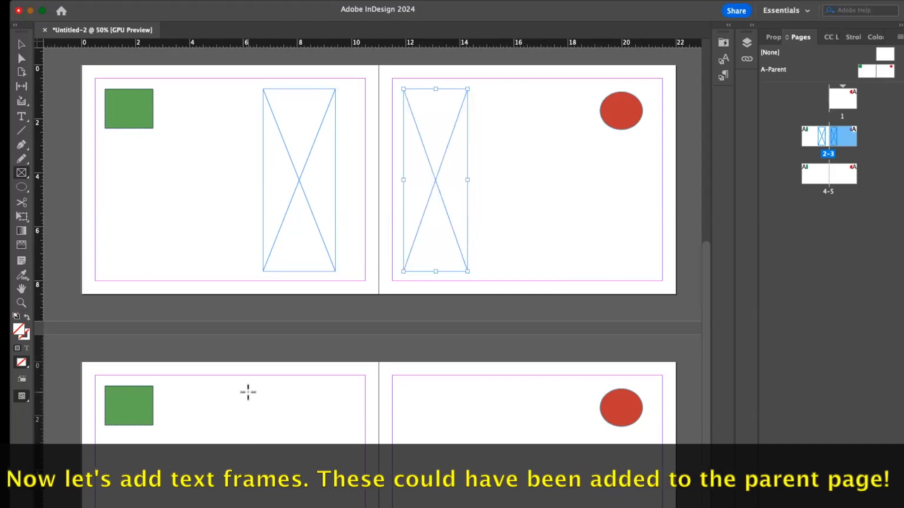
drag(251, 389, 344, 475)
drag(402, 382, 486, 507)
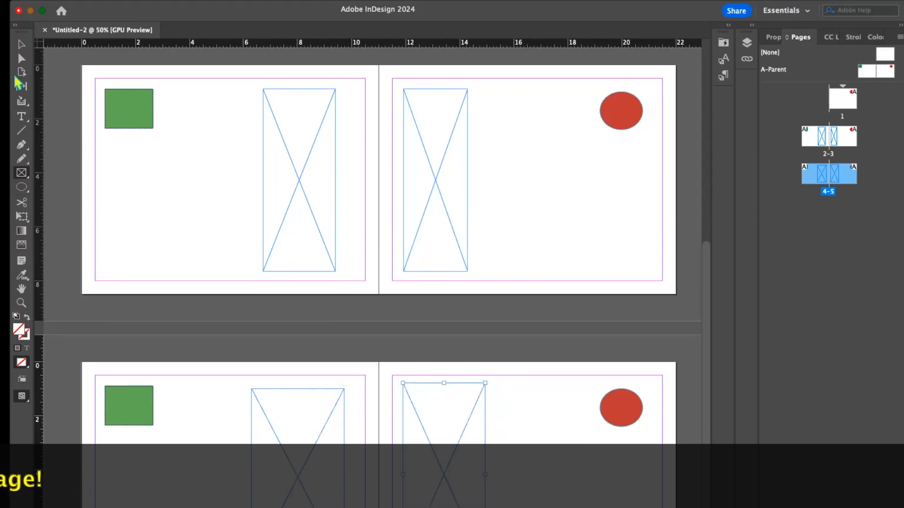
- Fill the tall frame on page 2 with placeholder text and raise its bottom edge to about half the frame's height
click(22, 44)
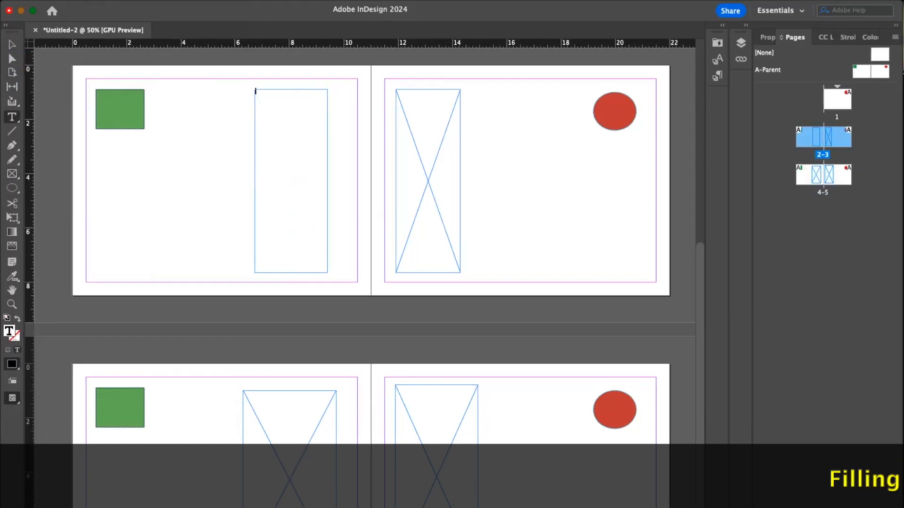
click(80, 1)
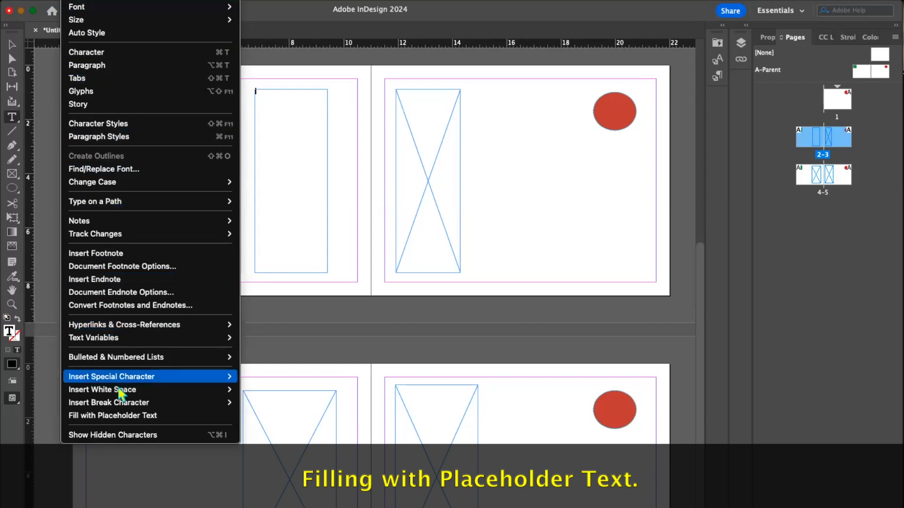
click(124, 415)
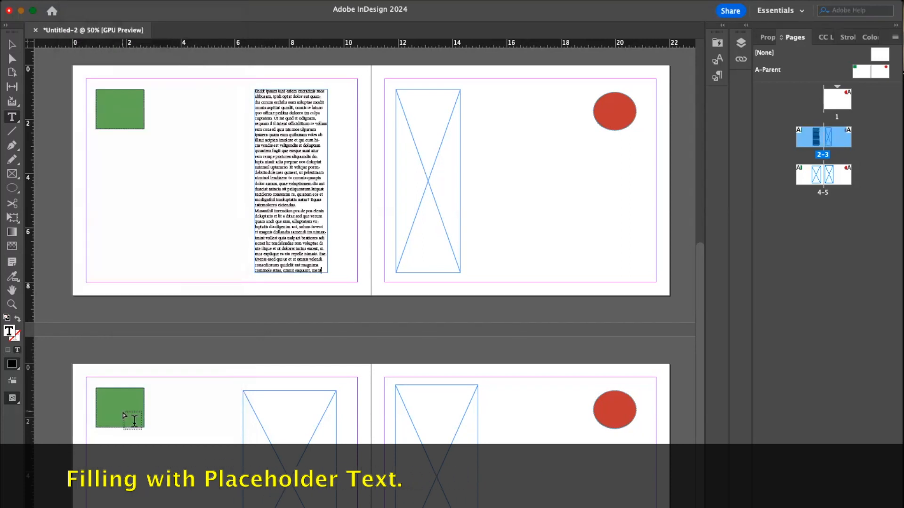
click(10, 46)
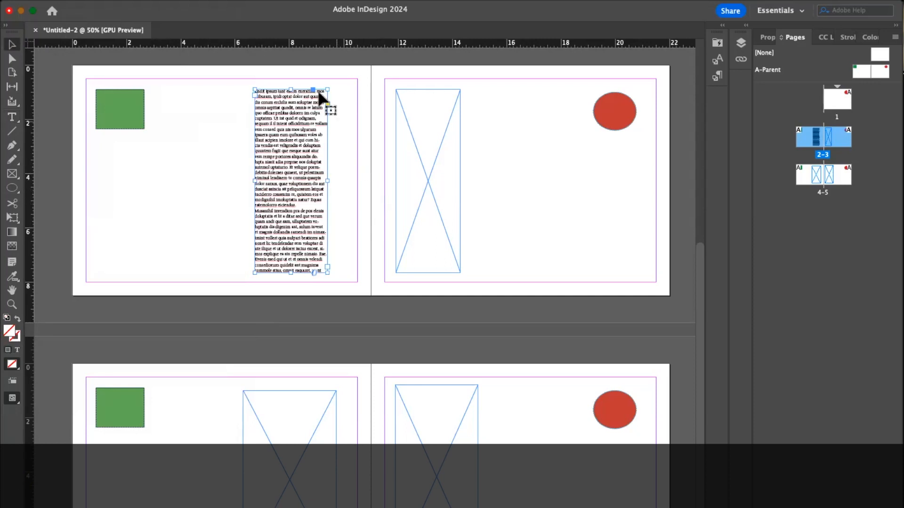
drag(291, 273, 295, 181)
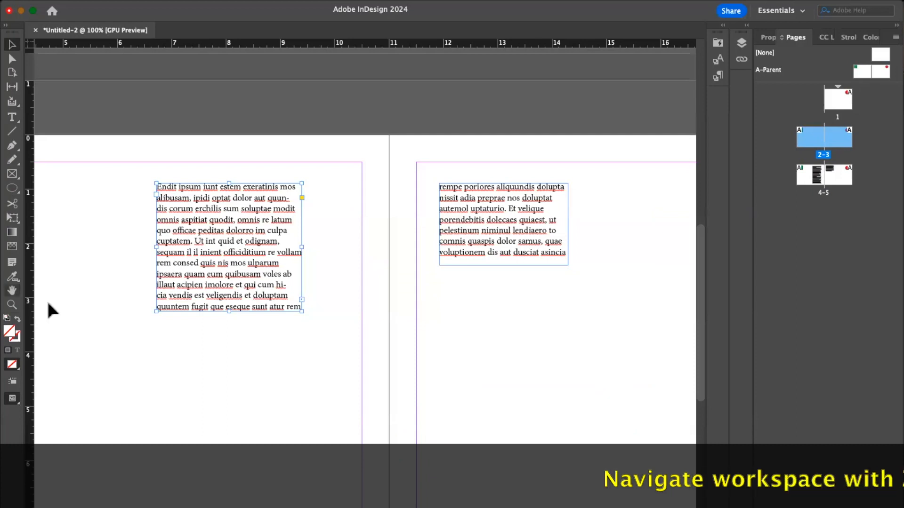
- Zoom in on spread 2-3 to 150% and examine the in and out ports of the text frames on both pages
click(13, 305)
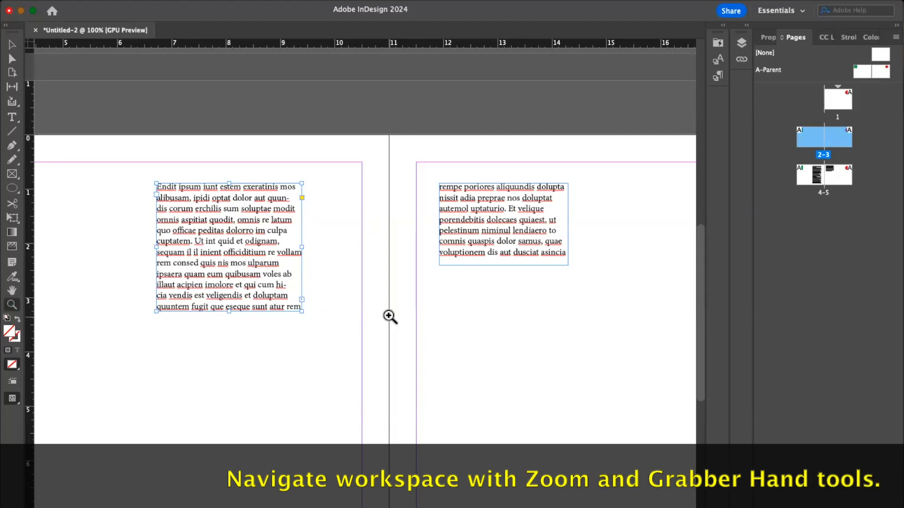
click(354, 288)
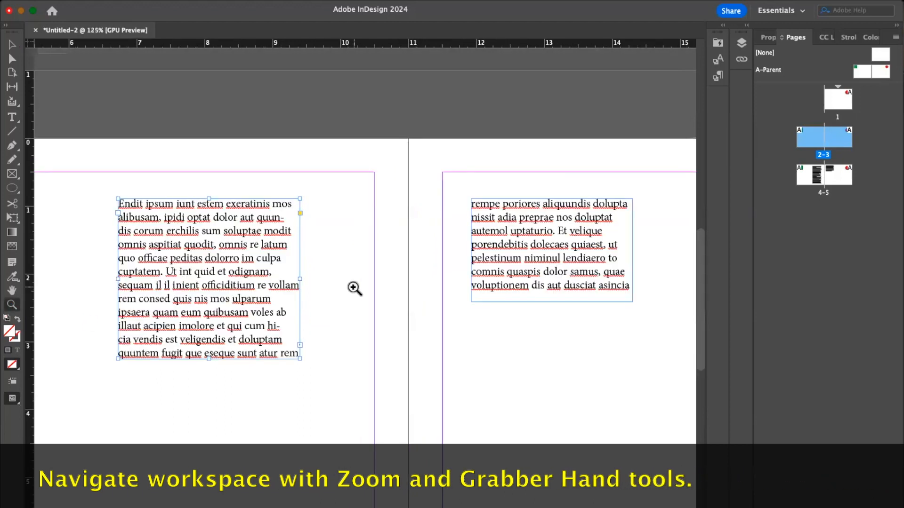
click(402, 293)
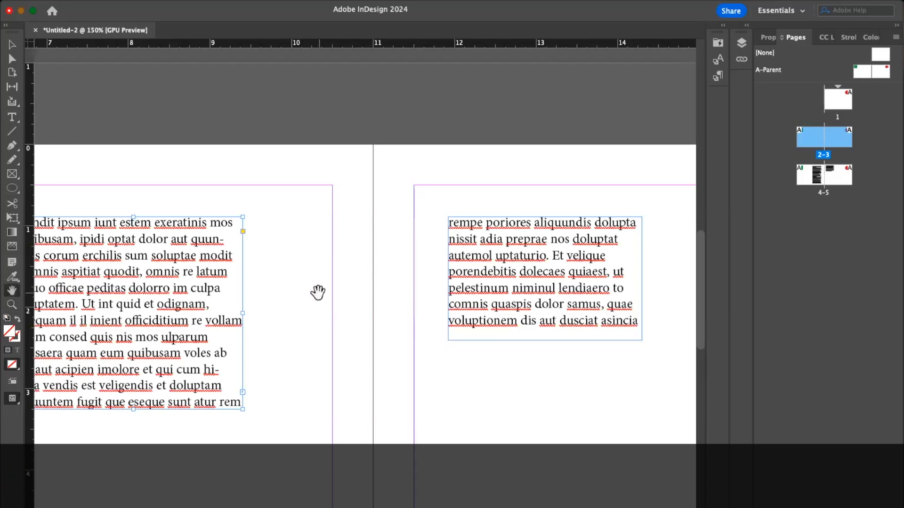
drag(317, 295, 364, 254)
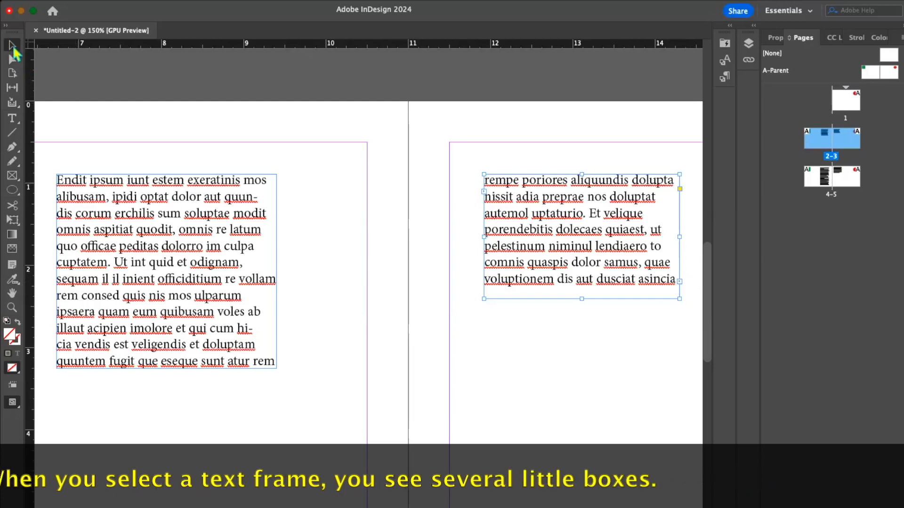
click(214, 247)
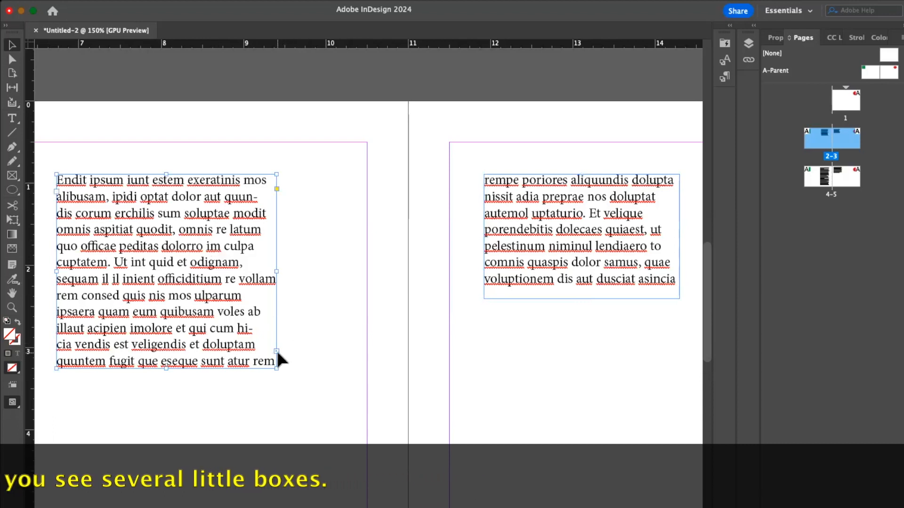
click(560, 272)
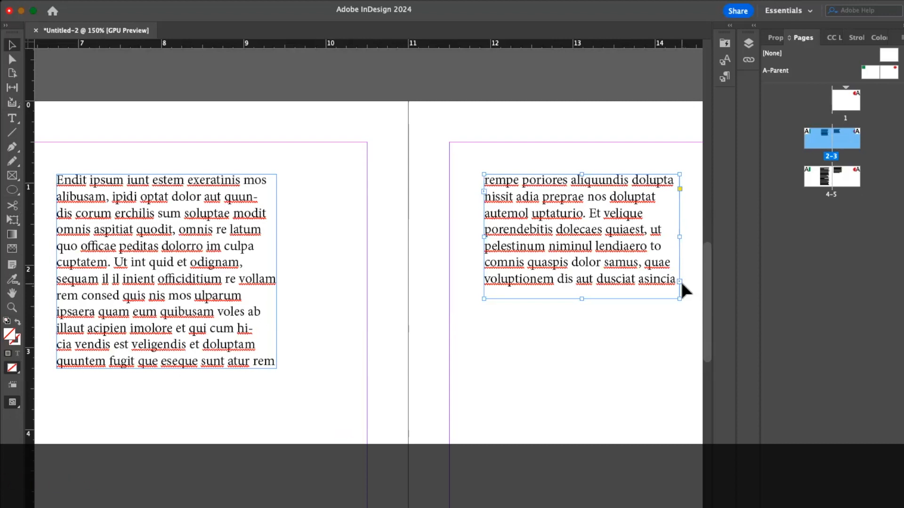
click(150, 306)
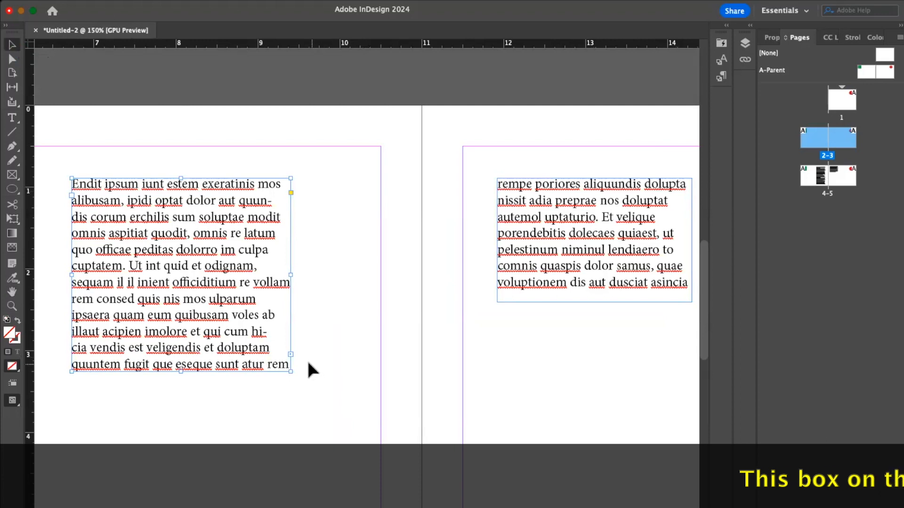
scroll(289, 354, down, 1)
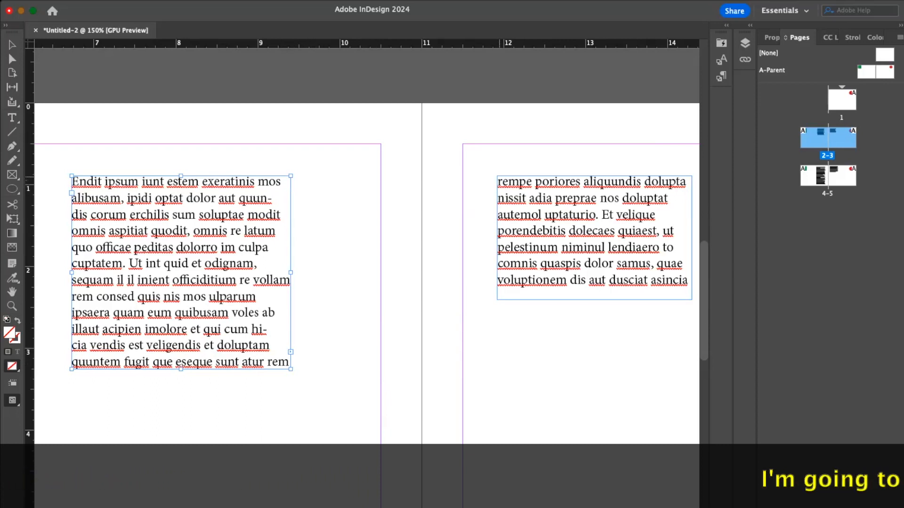
- Inspect the overset-text out port of the page 2 frame and the ports of the empty frame on page 3
click(499, 177)
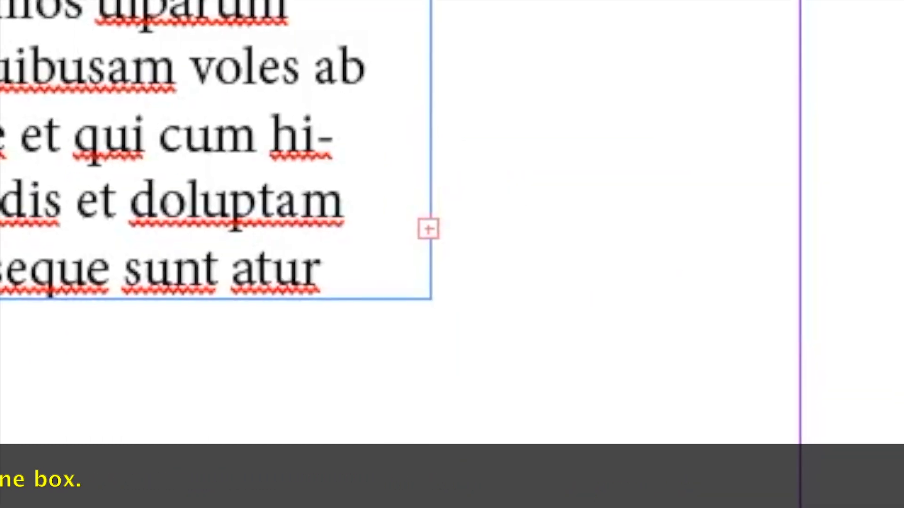
click(416, 247)
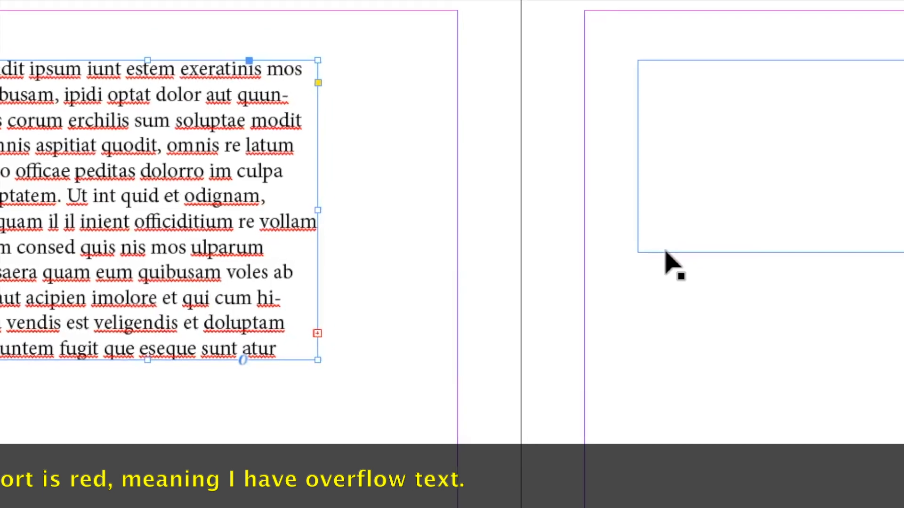
click(725, 231)
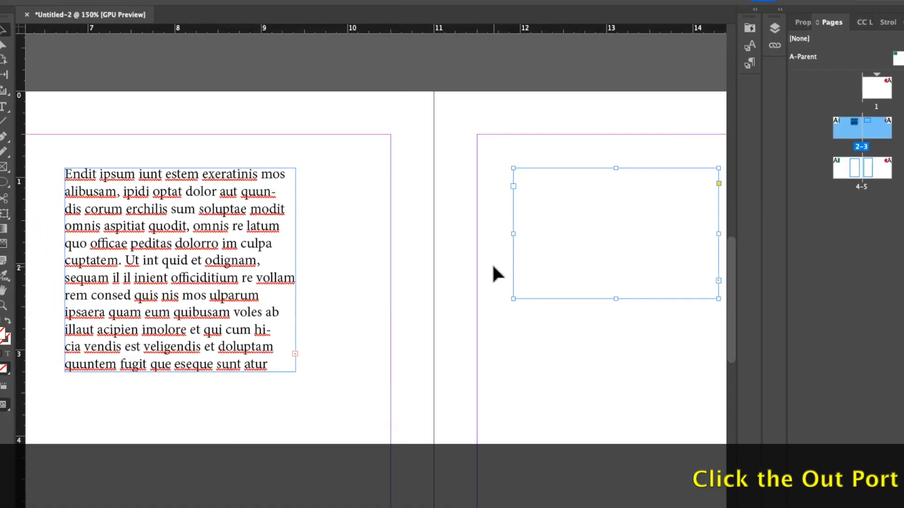
- Try threading the page 2 frame's overset text into the empty frame on page 3, and undo the threading
click(276, 363)
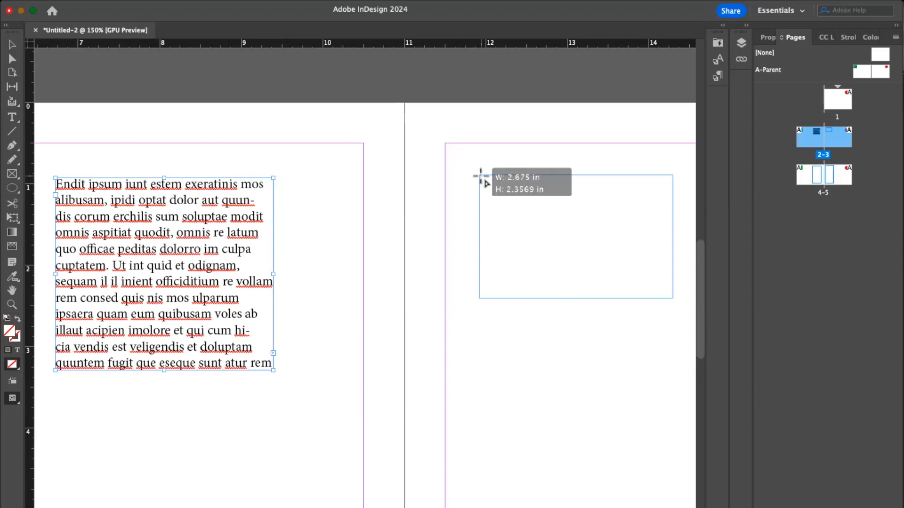
click(480, 178)
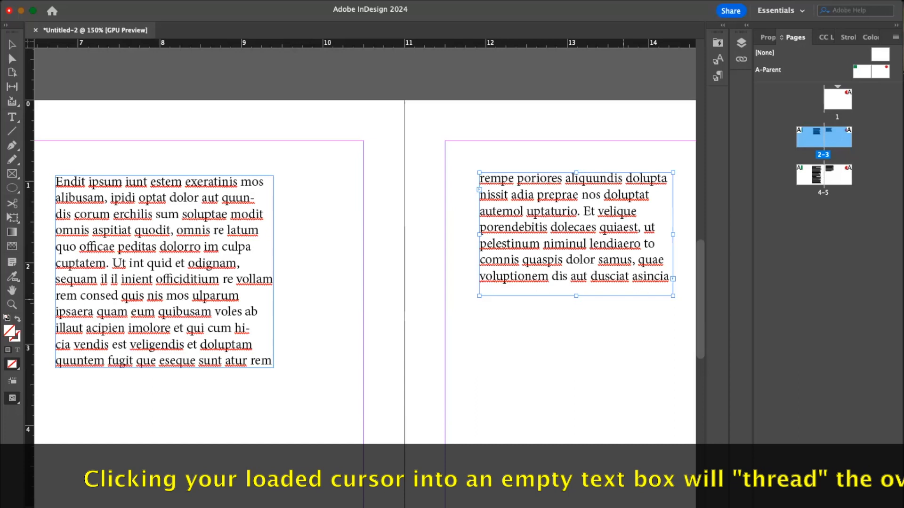
key(super+z)
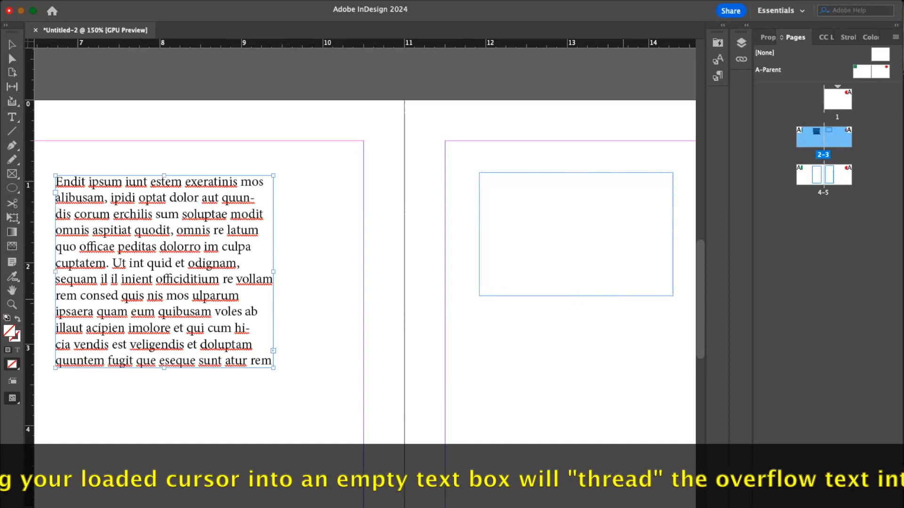
key(super+shift+z)
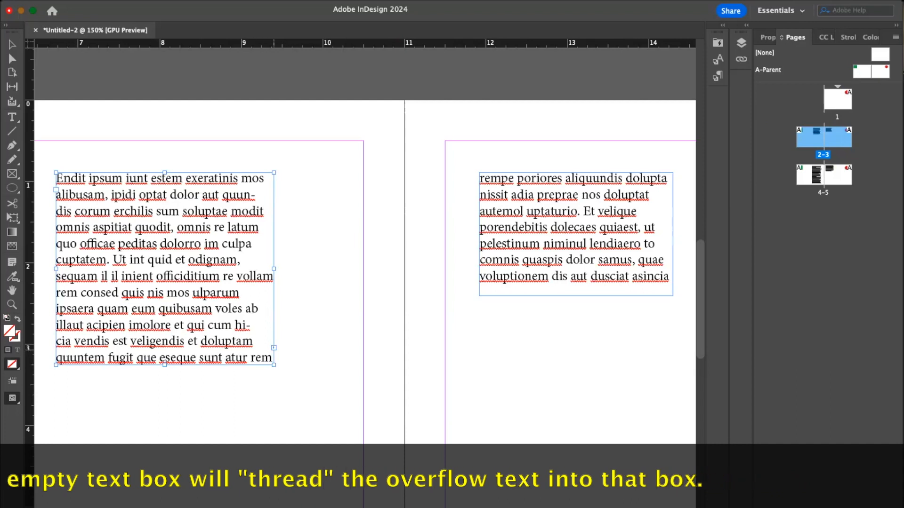
key(super+z)
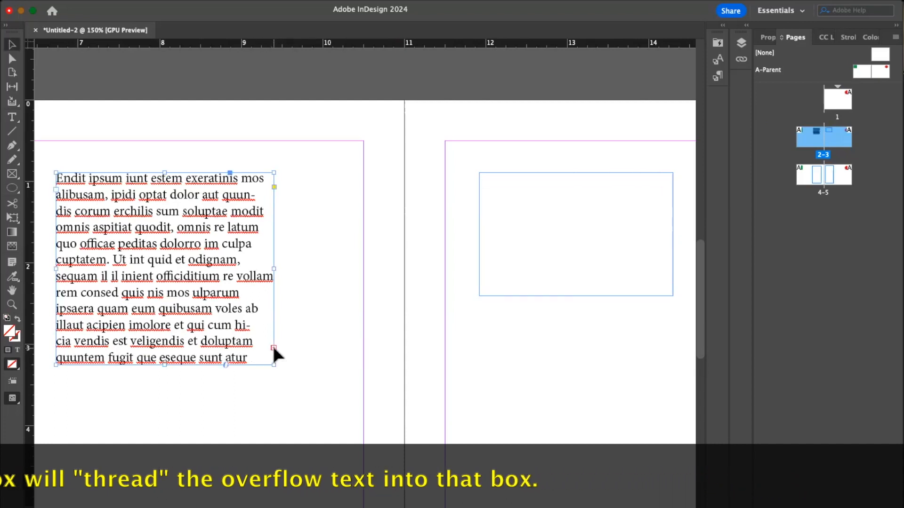
- Thread the overset text from the page 2 frame into the empty frame on page 3
click(273, 348)
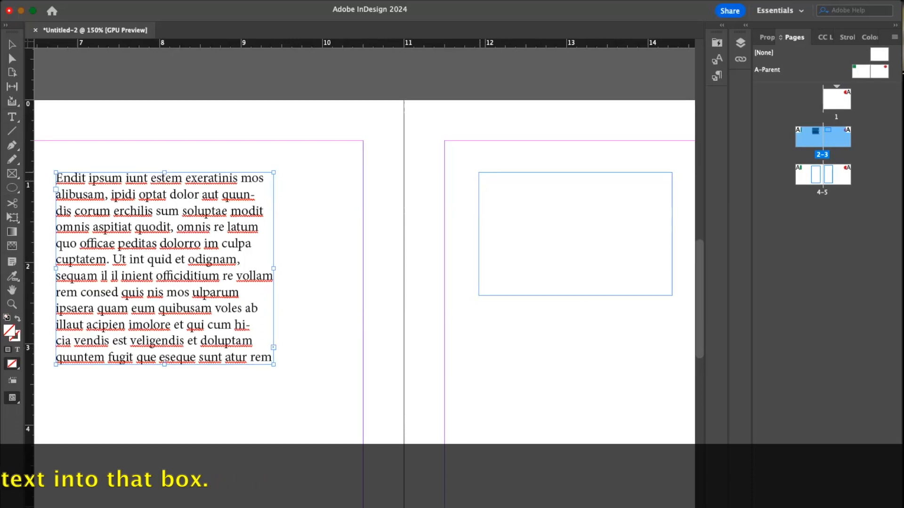
click(478, 173)
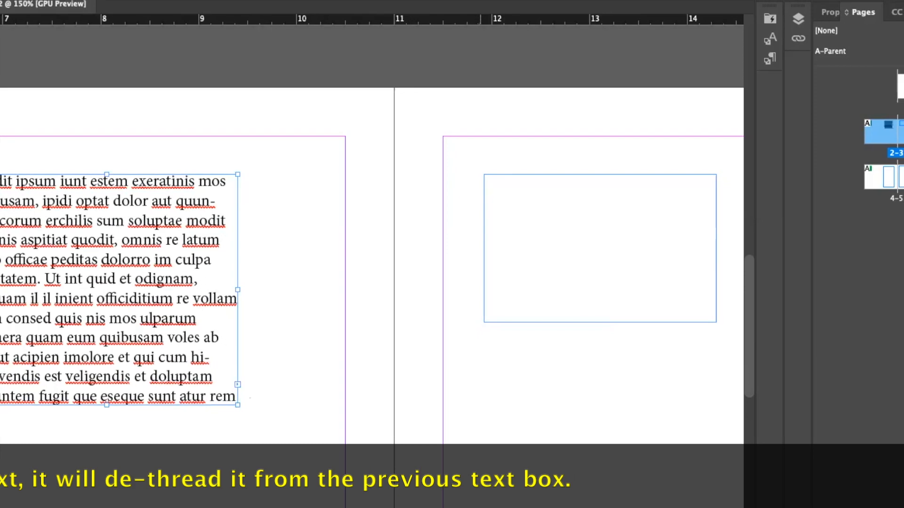
click(486, 177)
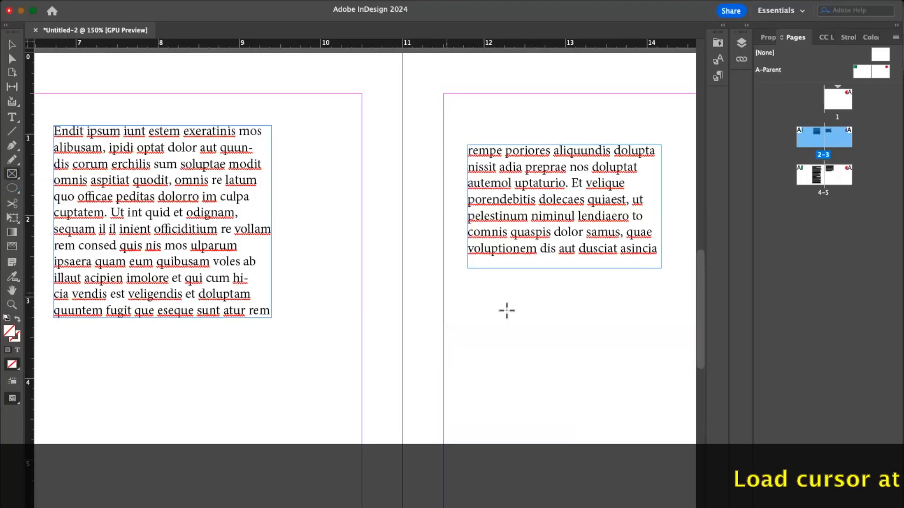
- Draw a rectangular frame about 2.4 by 2 in below the page 3 text frame and thread the text from that frame into it
drag(477, 331, 670, 498)
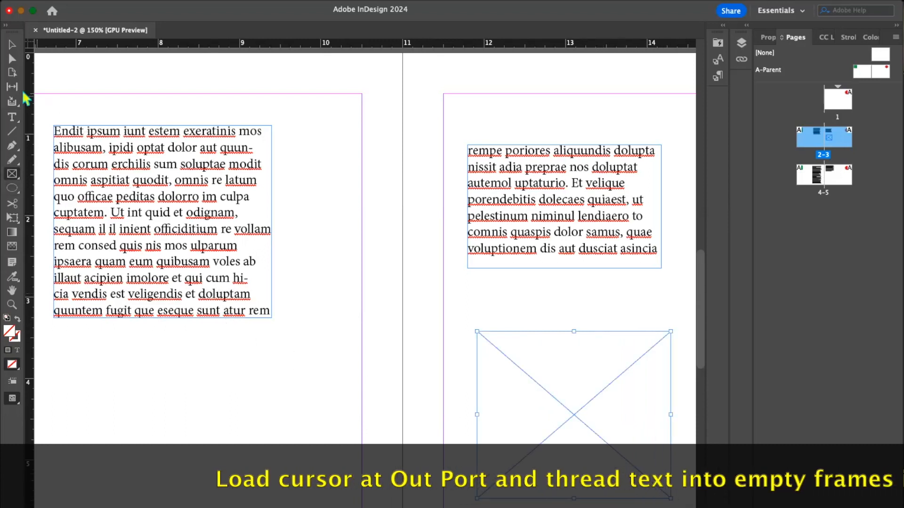
click(13, 46)
click(172, 226)
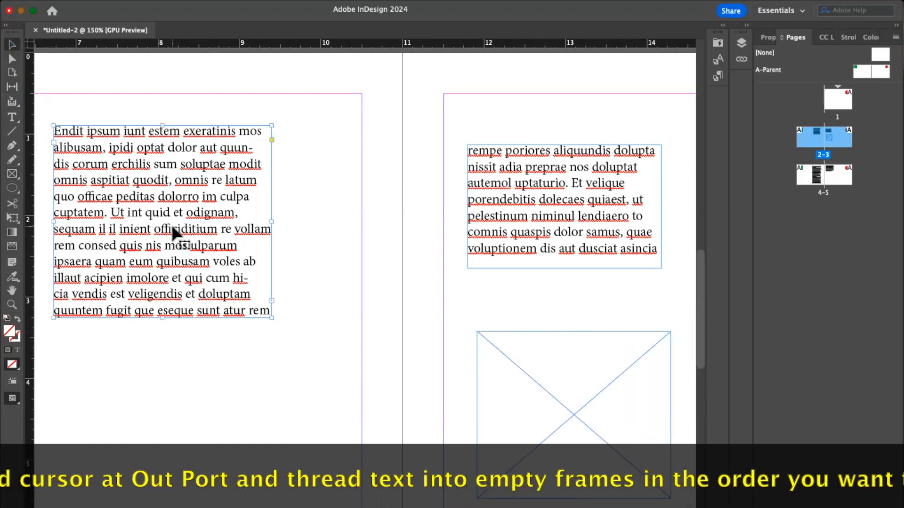
click(271, 300)
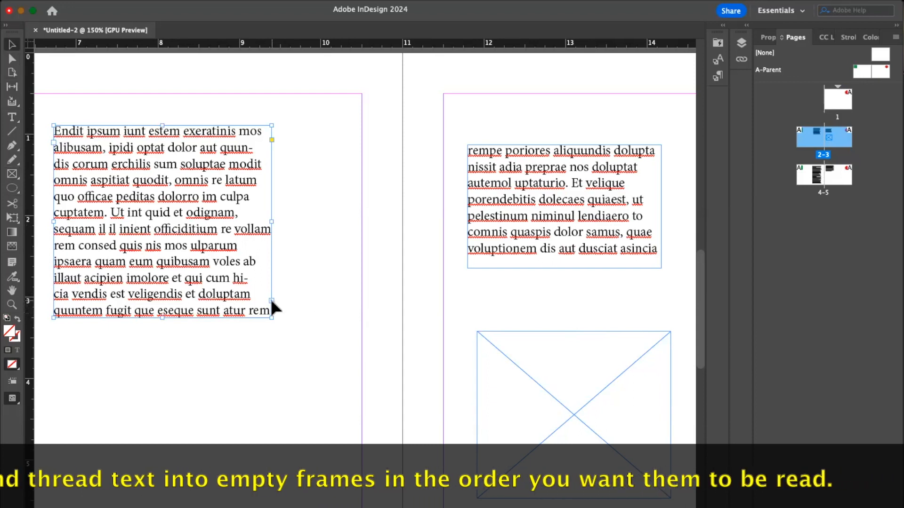
click(482, 239)
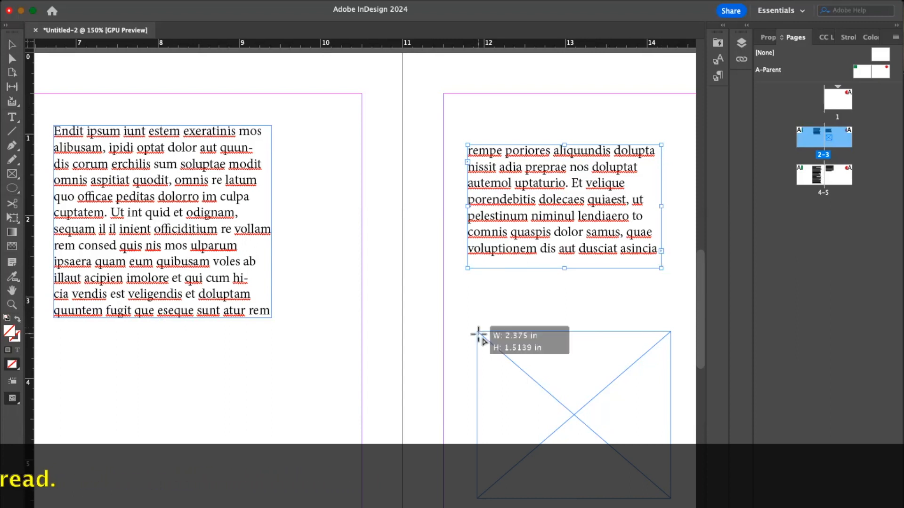
drag(478, 334, 477, 332)
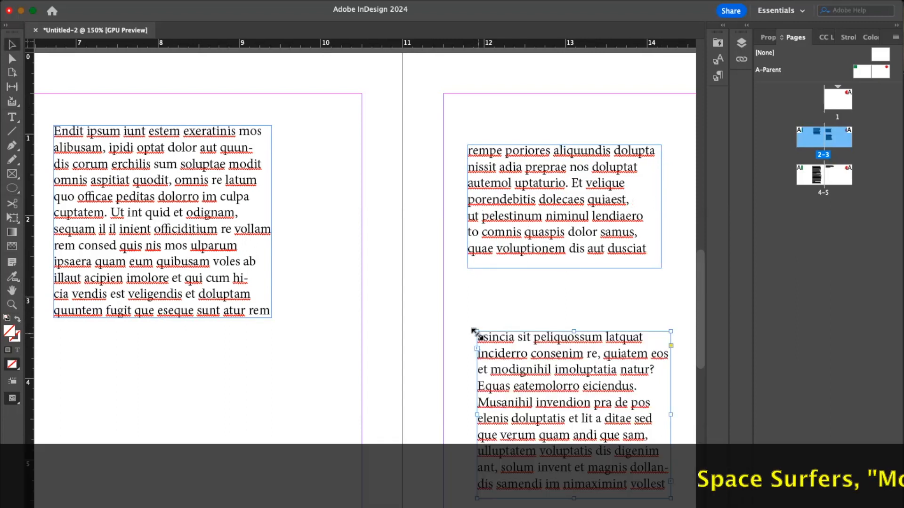